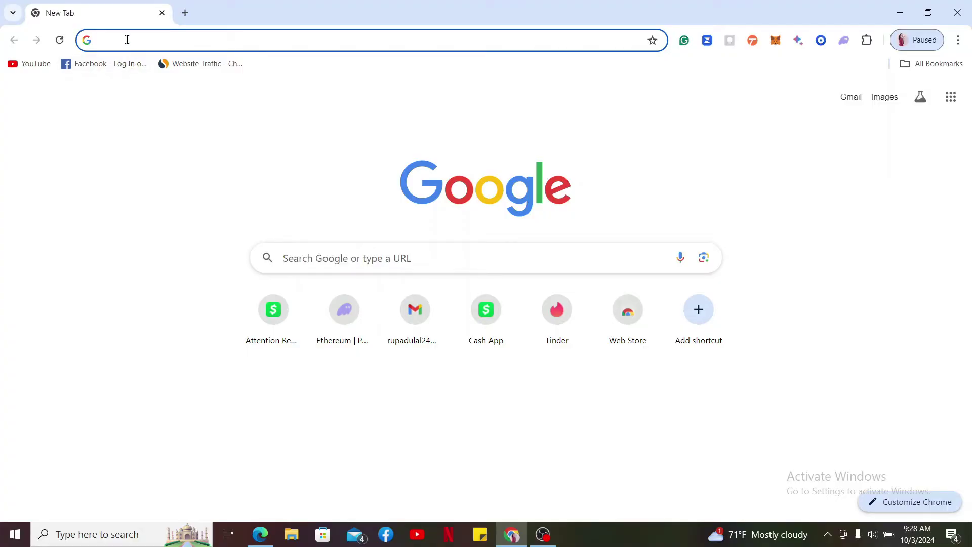
type("chromewebstore.google.com")
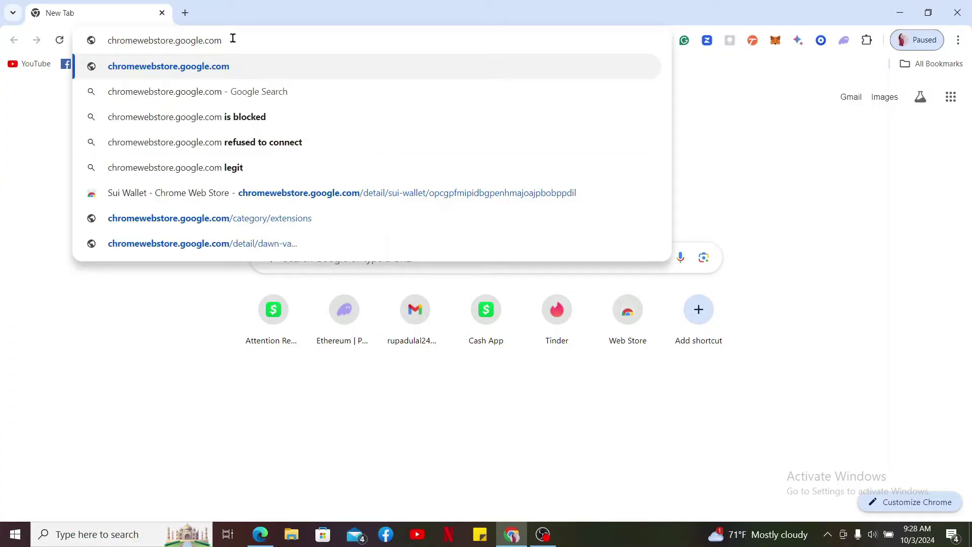
Step: Load chromewebstore.google.com and search the store for 'sui wallet'
key("Return")
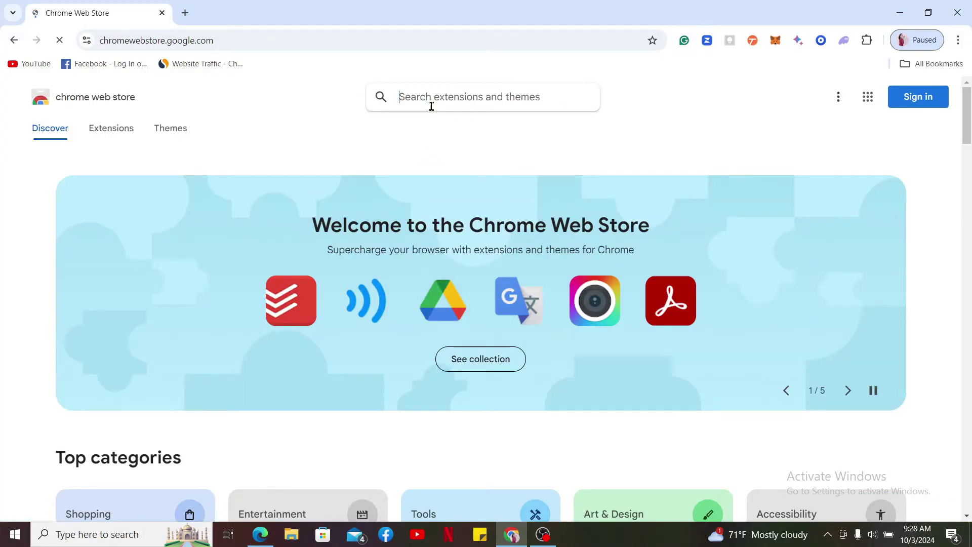
type("s")
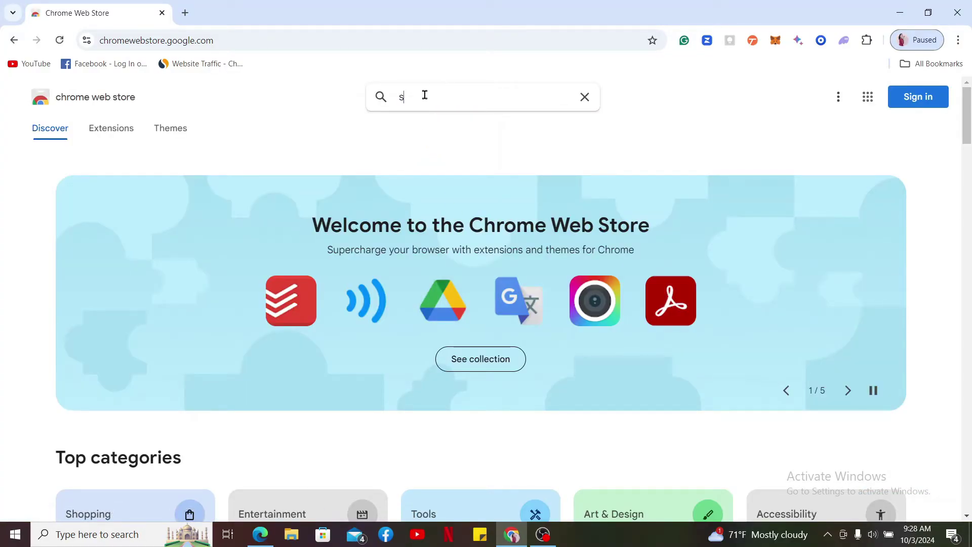
type("ui w")
left_click(429, 166)
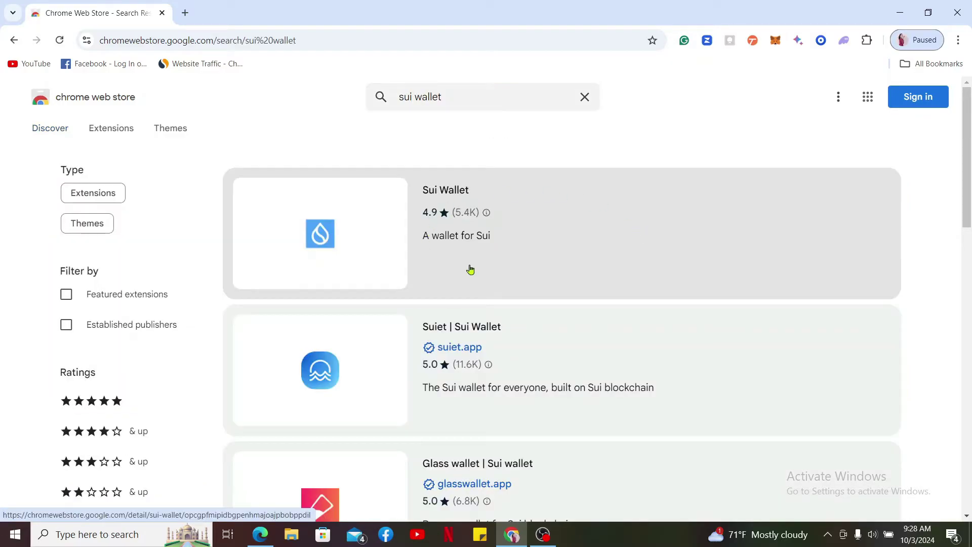
Step: Add the Sui Wallet extension to Chrome from its store page and confirm the installation
left_click(365, 239)
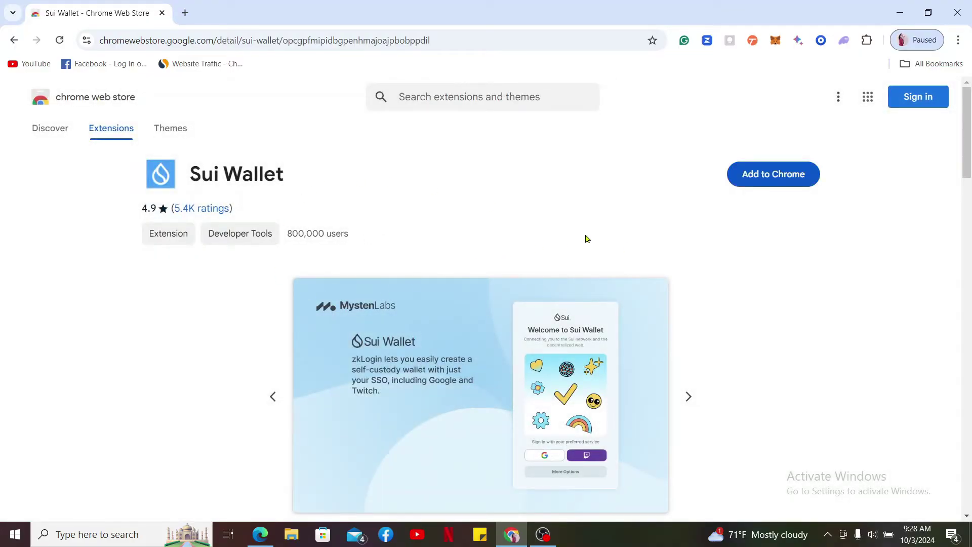
left_click(769, 183)
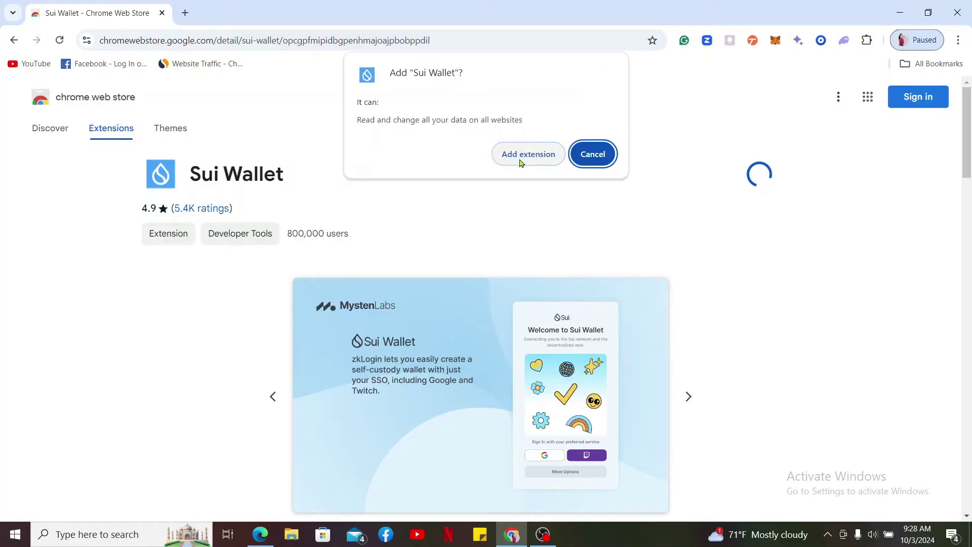
left_click(520, 162)
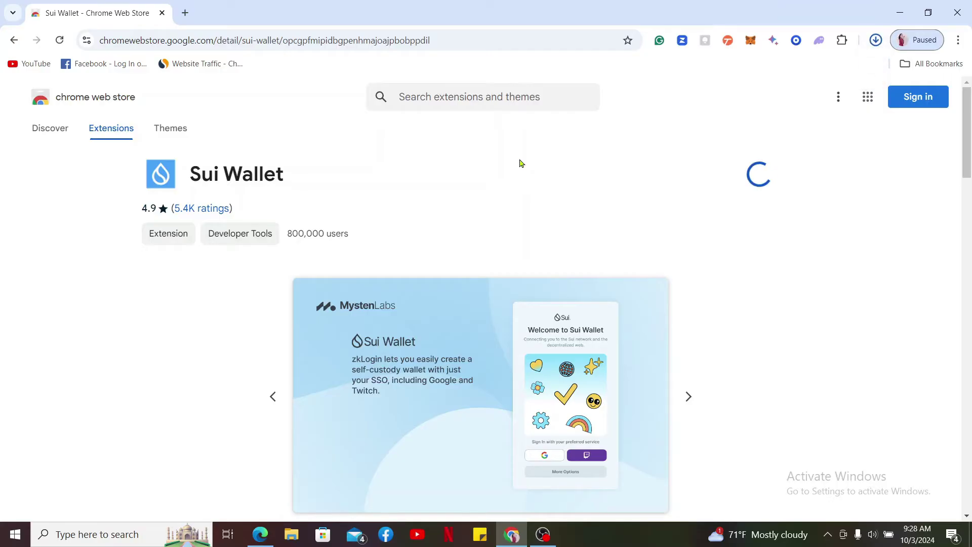
left_click(883, 48)
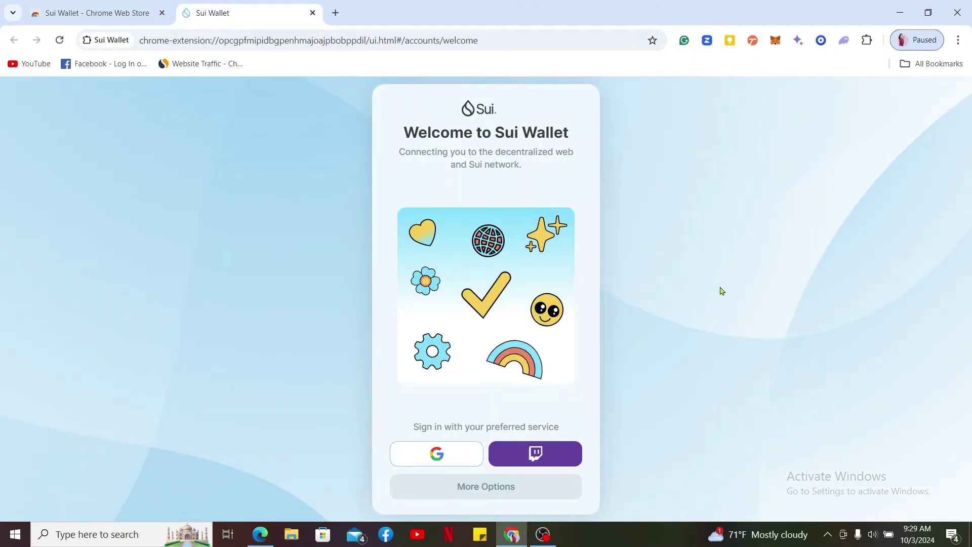
Step: Choose More Options on the Sui Wallet welcome page to reach Add Account
left_click(502, 477)
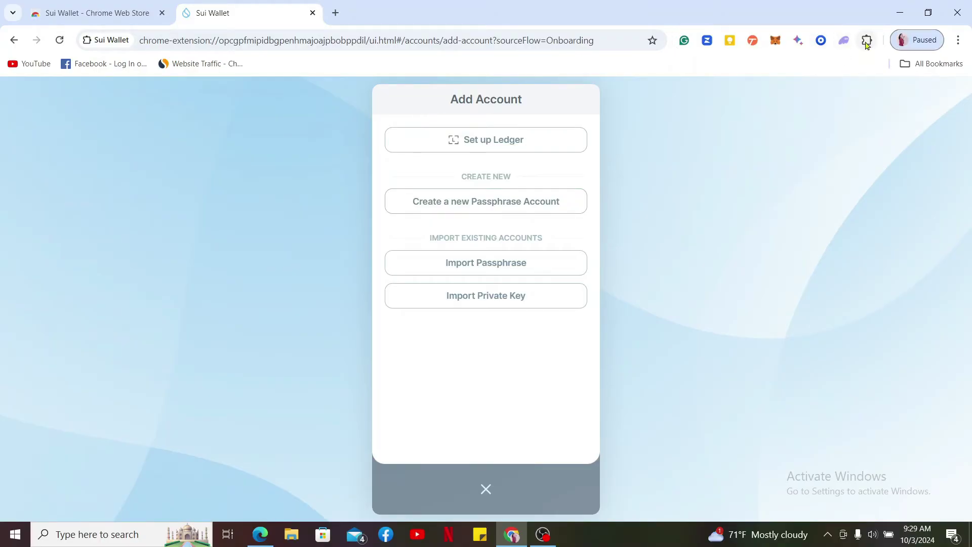
Step: Pin Sui Wallet from the Extensions menu to the toolbar and open a new tab
left_click(866, 46)
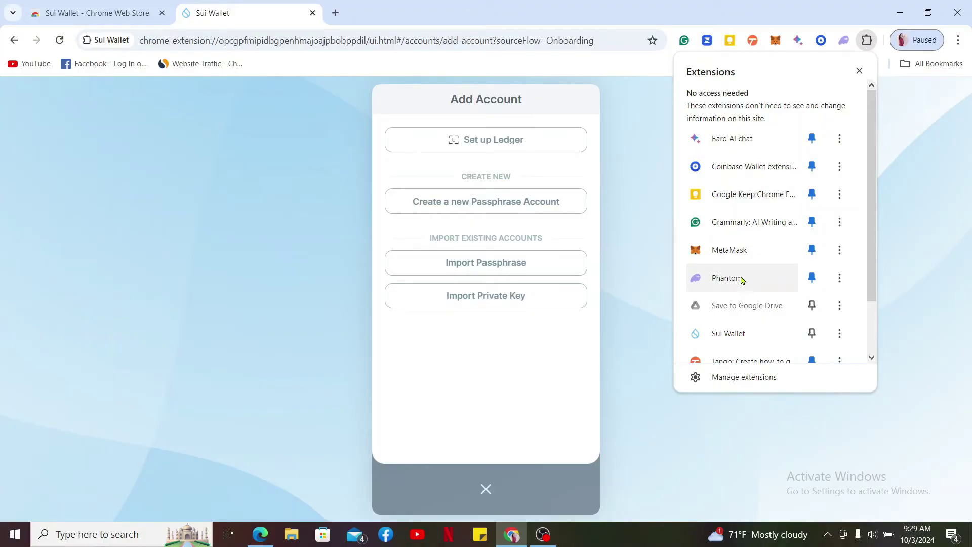
scroll(741, 336, "down", 2)
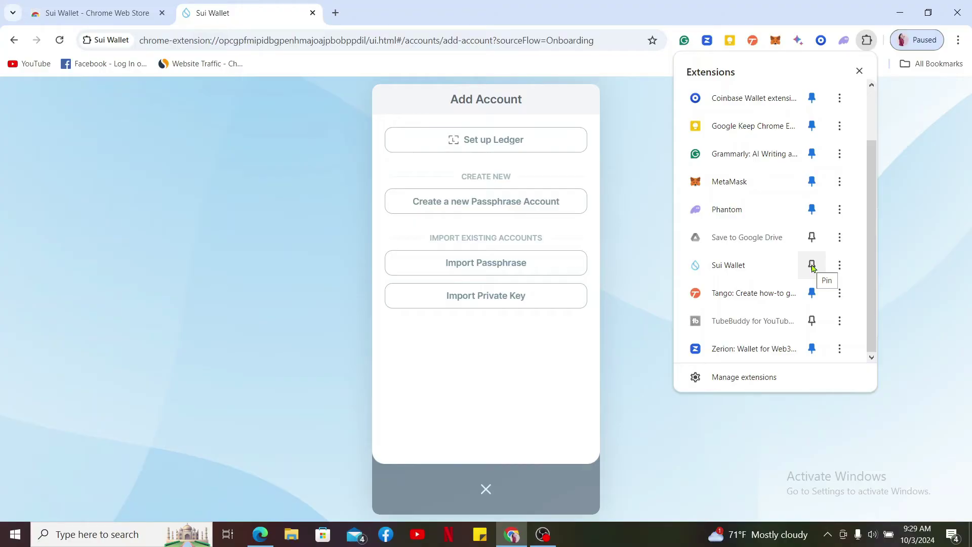
left_click(812, 266)
scroll(813, 267, "up", 1)
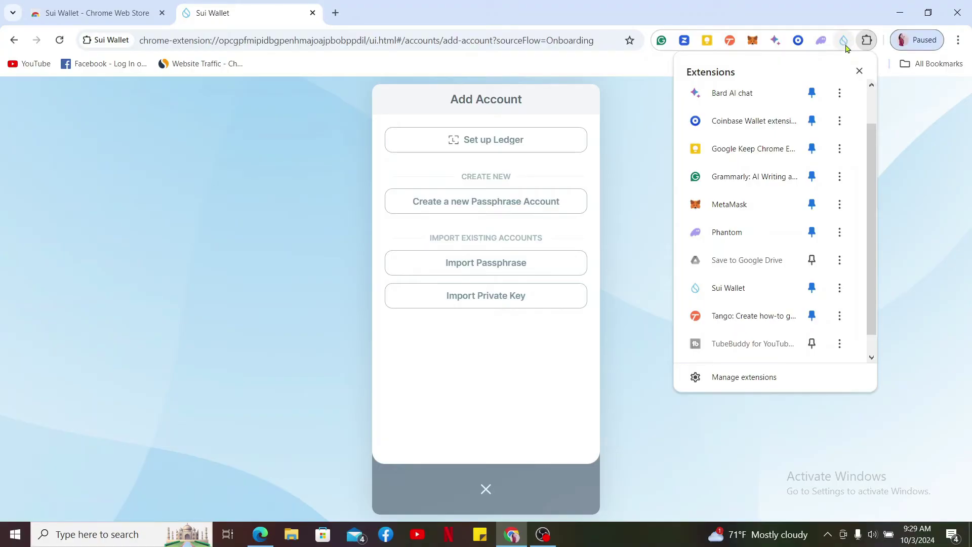
left_click(335, 12)
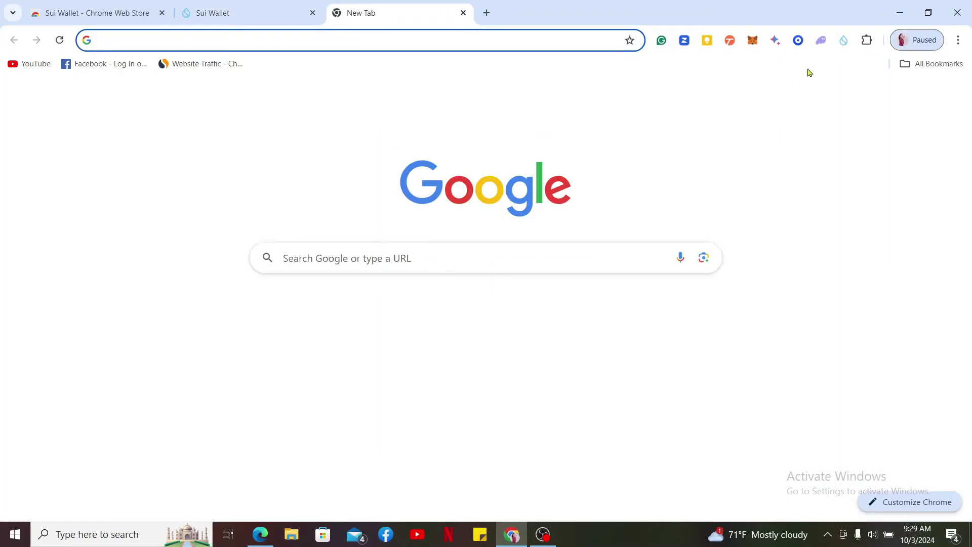
Step: Launch Sui Wallet from its pinned toolbar icon to show the welcome page
left_click(842, 47)
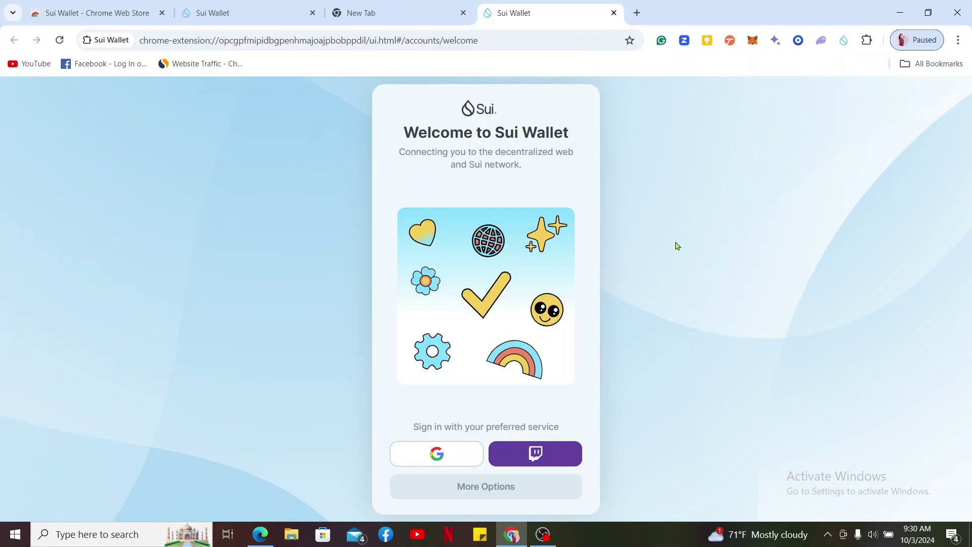
Step: Minimize the Chrome window to reveal the Windows desktop
left_click(899, 12)
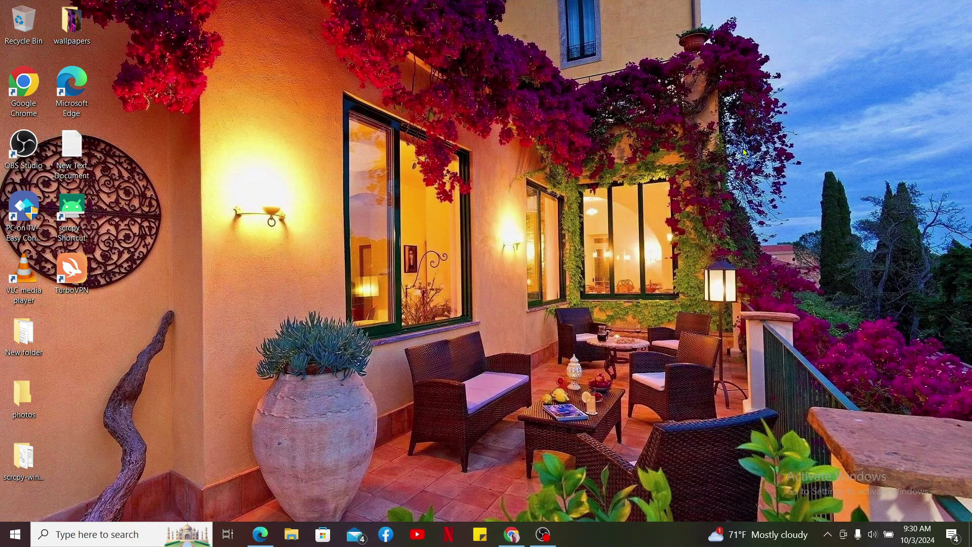